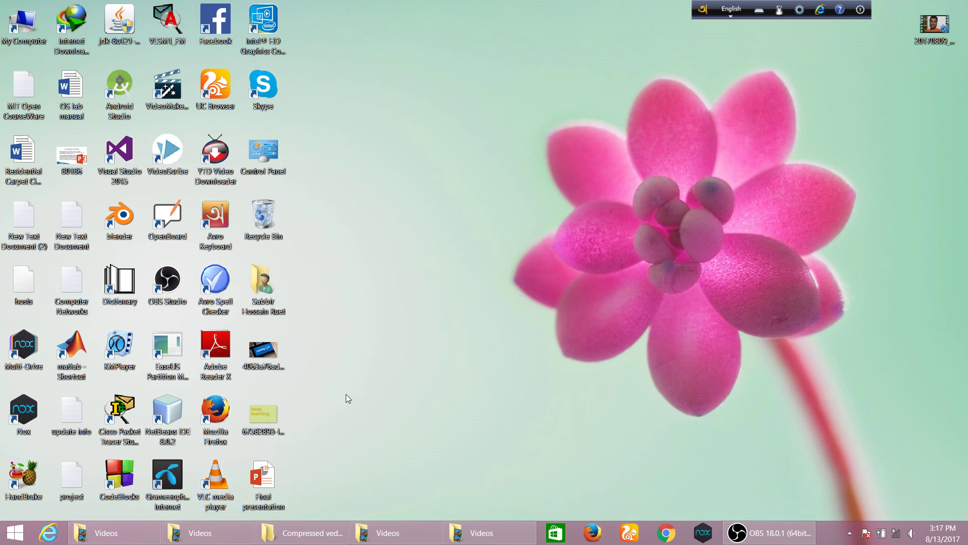
Launch VLC media player and open the video my from the Videos folder
{"action": "double_click", "coordinate": [230, 482]}
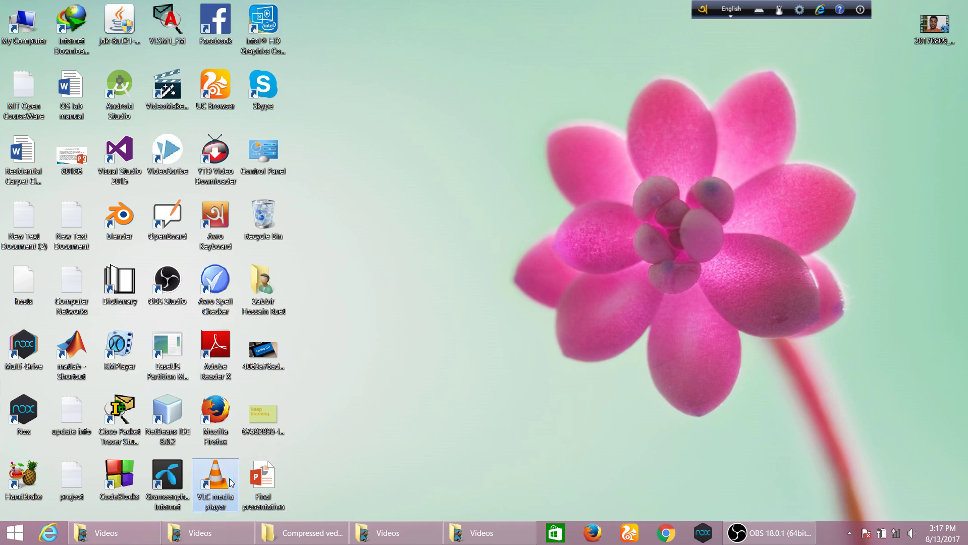
{"action": "left_click", "coordinate": [410, 374]}
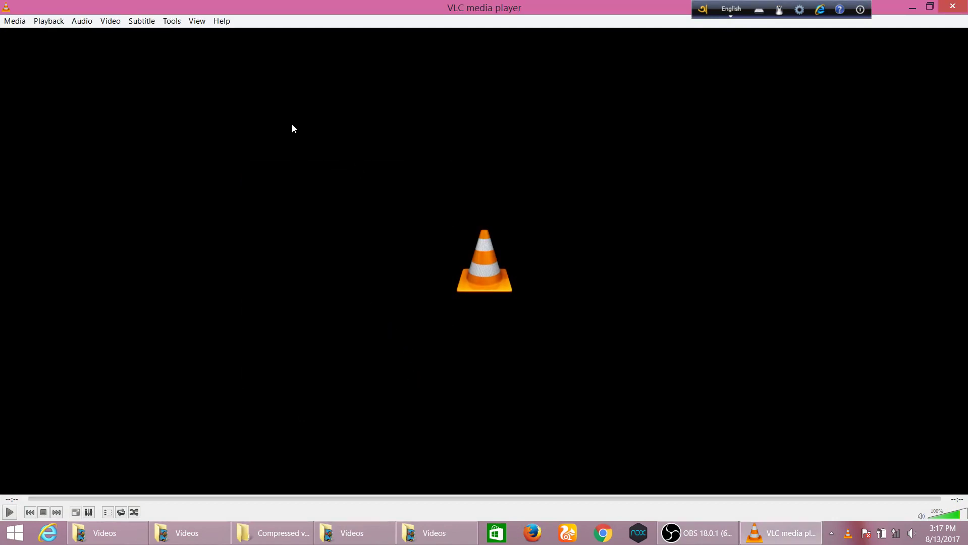
{"action": "left_click", "coordinate": [20, 20]}
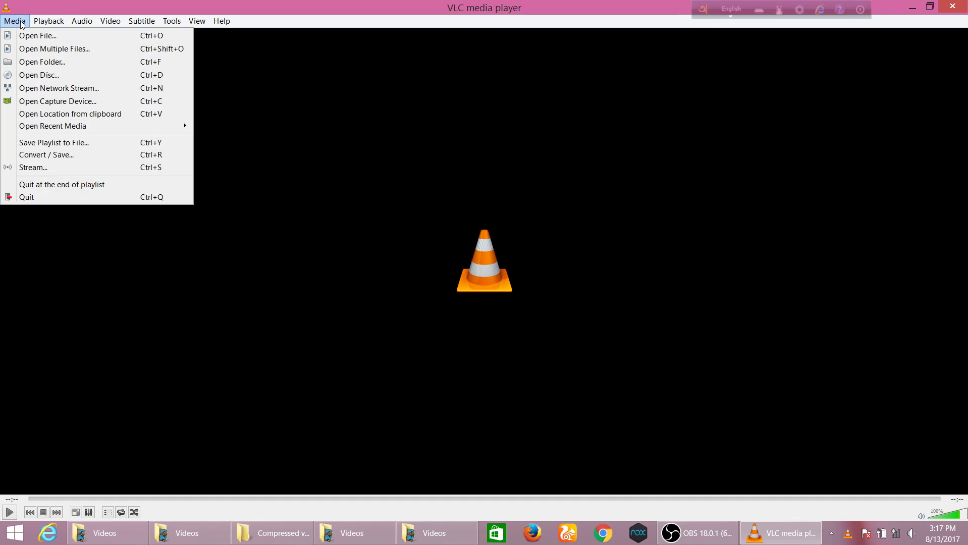
{"action": "left_click", "coordinate": [25, 34]}
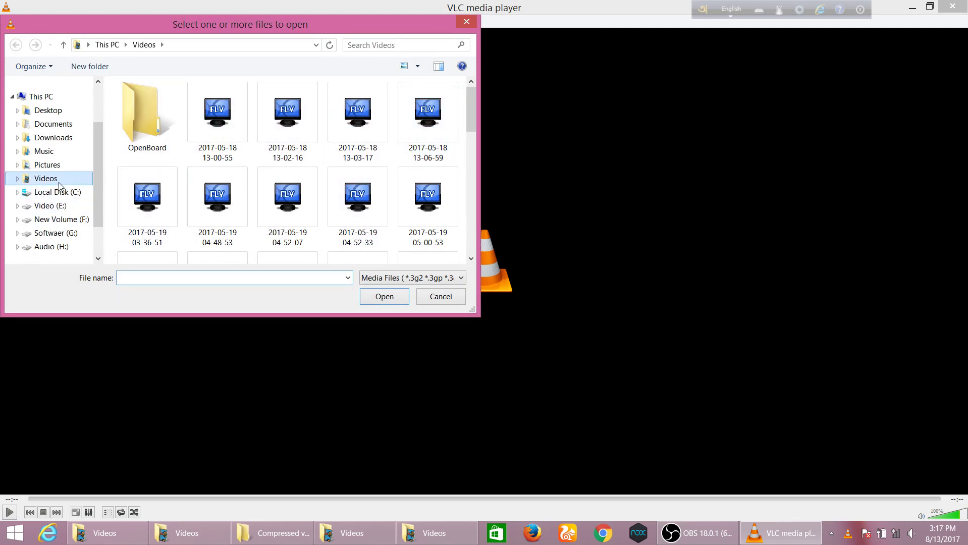
{"action": "left_click_drag", "start_coordinate": [470, 116], "coordinate": [456, 246]}
{"action": "left_click", "coordinate": [357, 226]}
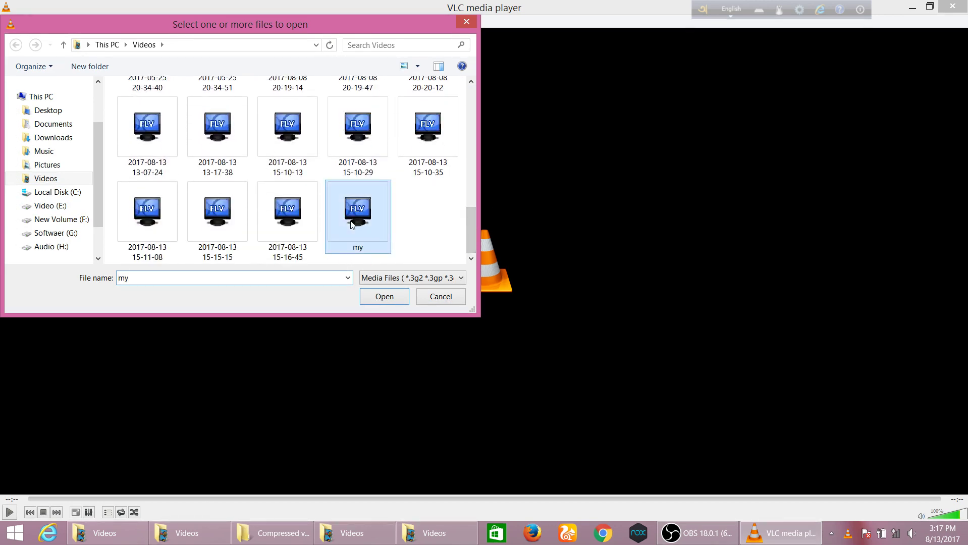
{"action": "left_click", "coordinate": [384, 297]}
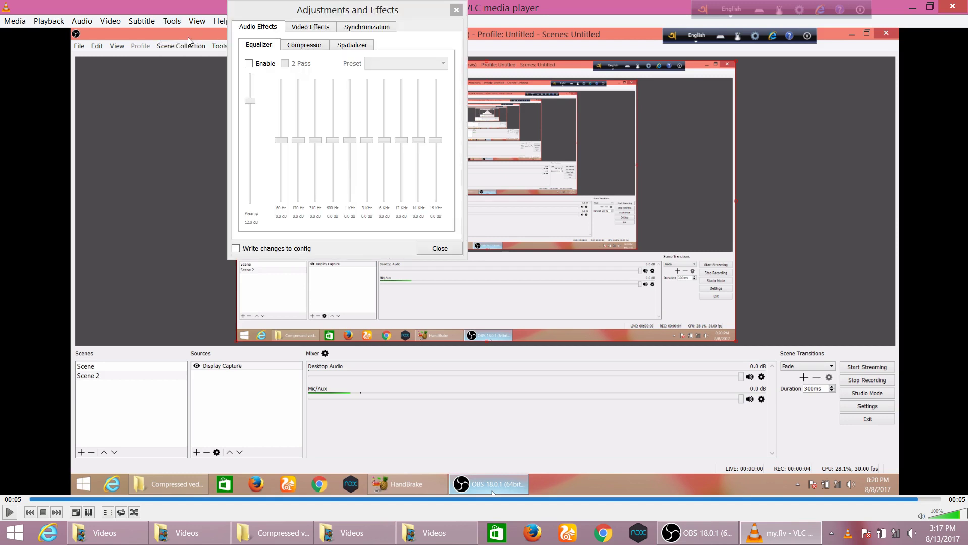
Enable the Rotate geometry effect for the video and set its angle to about 180 degrees
{"action": "left_click", "coordinate": [312, 28]}
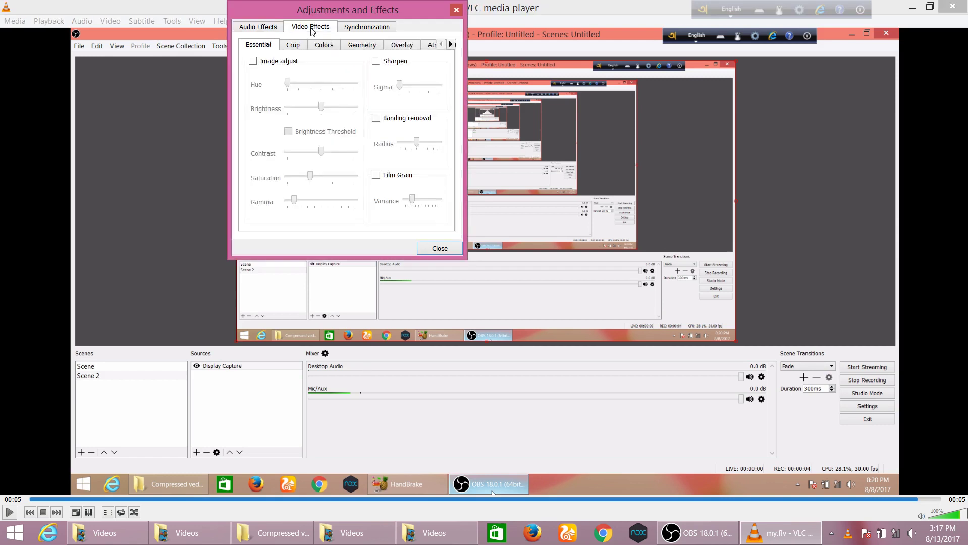
{"action": "left_click", "coordinate": [357, 47]}
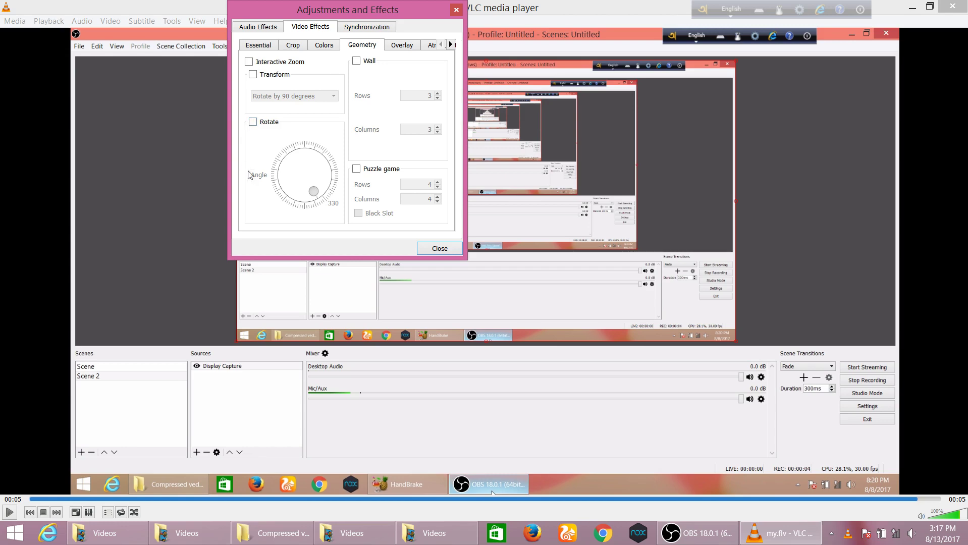
{"action": "left_click", "coordinate": [253, 123]}
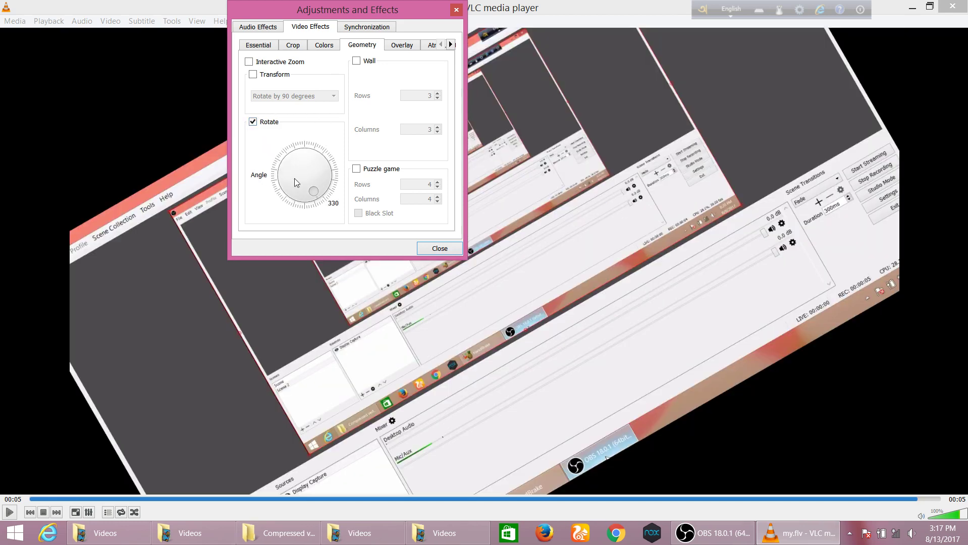
{"action": "left_click_drag", "start_coordinate": [313, 192], "coordinate": [304, 150]}
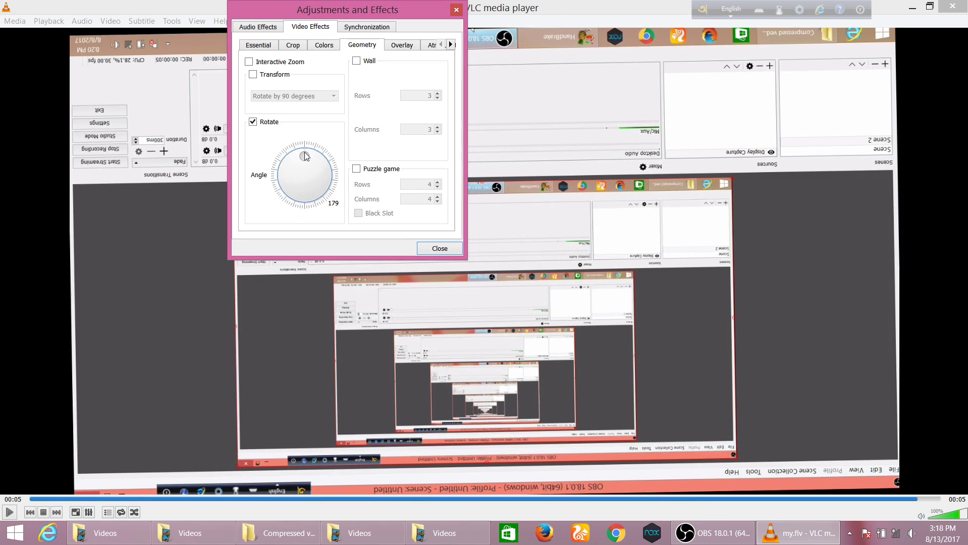
{"action": "left_click", "coordinate": [304, 152]}
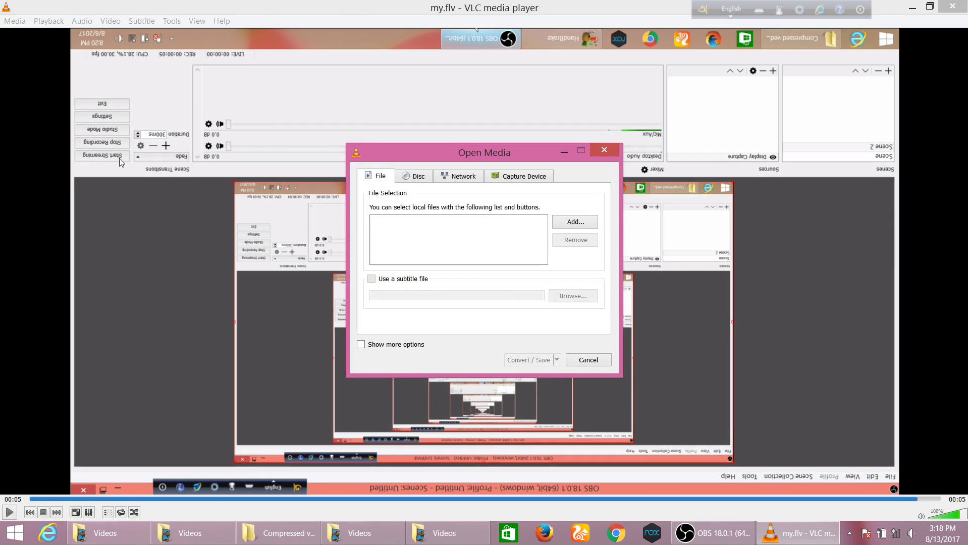
Add my.flv from the Videos folder as the media to convert and proceed to the conversion settings
{"action": "left_click", "coordinate": [575, 226]}
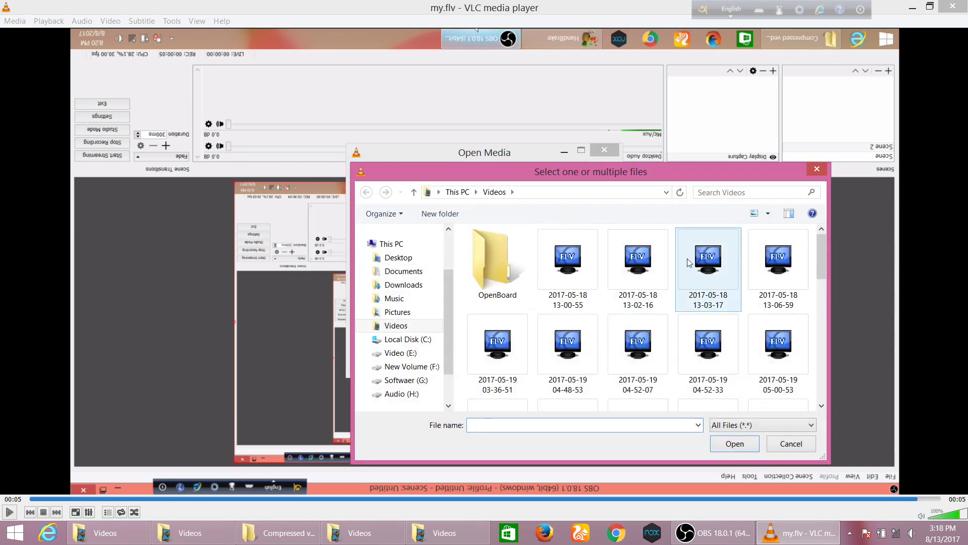
{"action": "left_click_drag", "start_coordinate": [823, 269], "coordinate": [824, 391]}
{"action": "left_click", "coordinate": [707, 381]}
{"action": "left_click", "coordinate": [736, 444]}
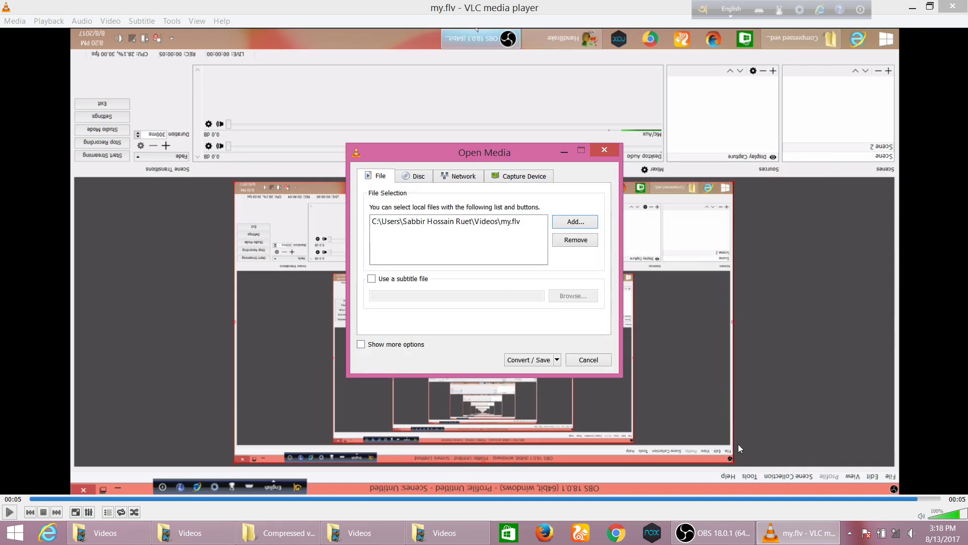
{"action": "left_click", "coordinate": [557, 361]}
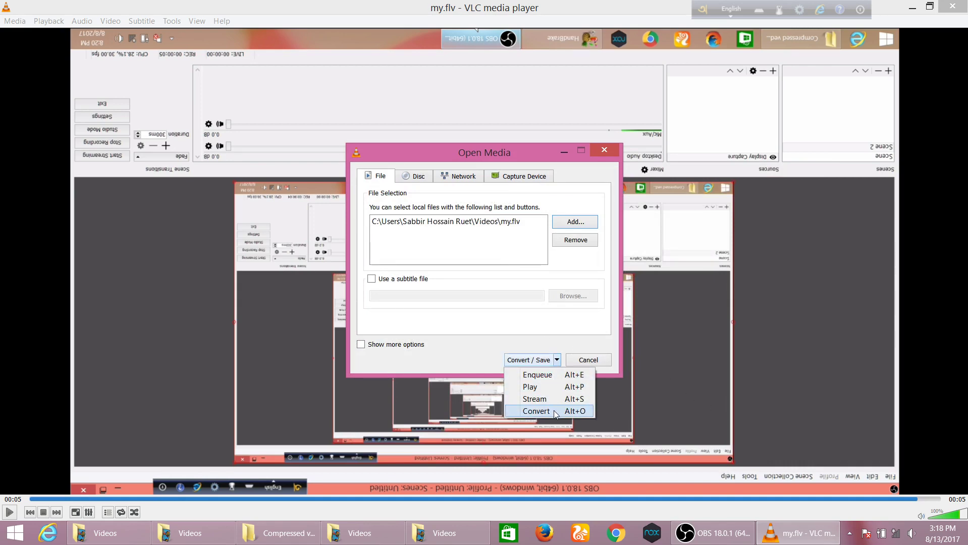
{"action": "left_click", "coordinate": [536, 411]}
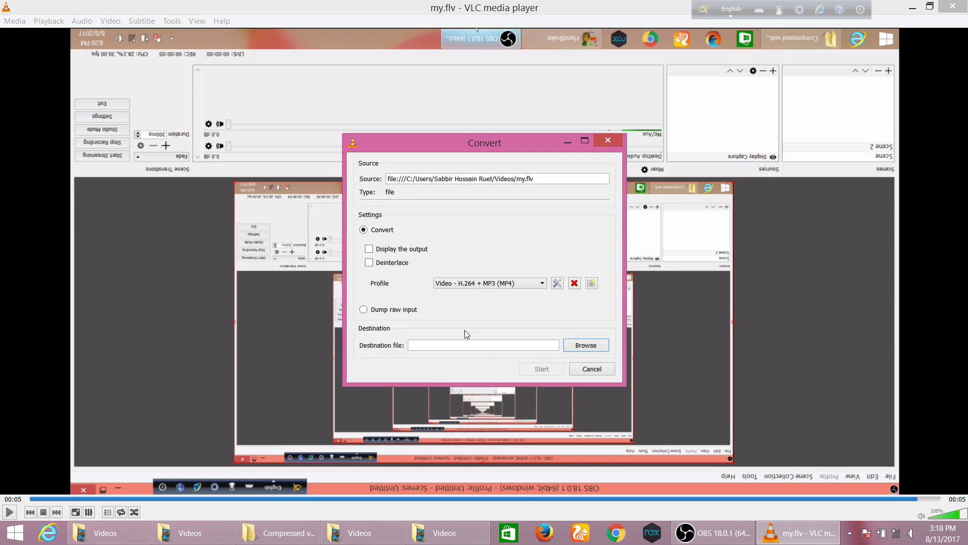
Enable the Rotate video filter in the Video - H.264 + MP3 (MP4) profile's video codec settings and save the profile
{"action": "left_click", "coordinate": [558, 284]}
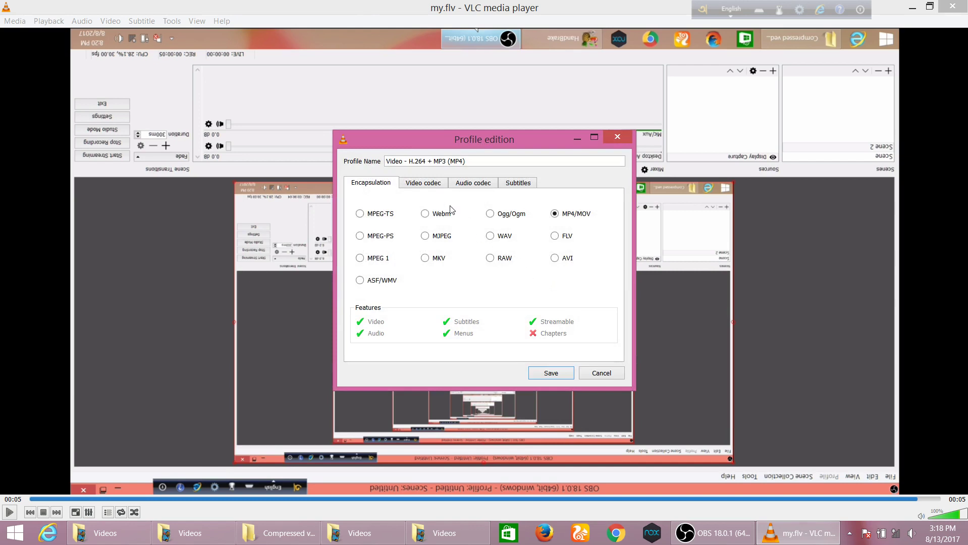
{"action": "left_click", "coordinate": [429, 183]}
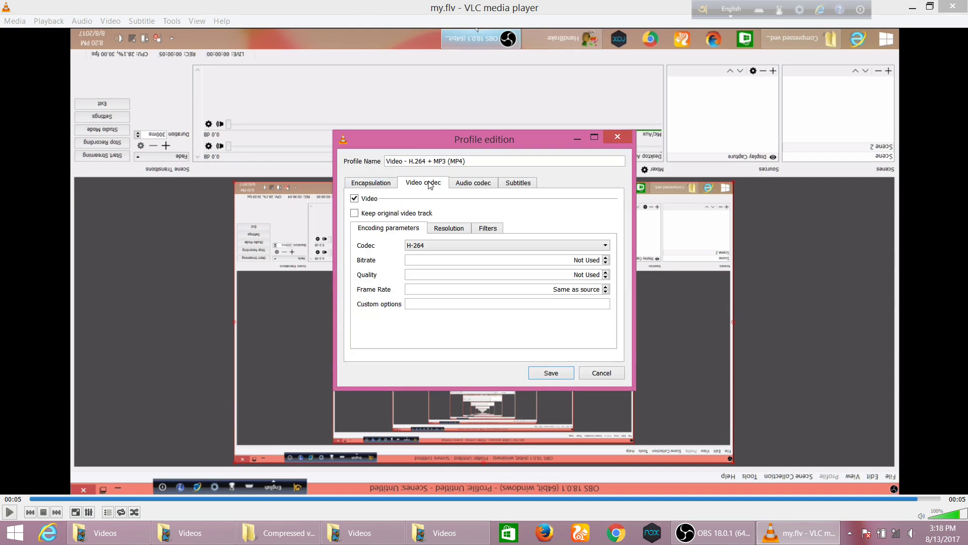
{"action": "left_click", "coordinate": [493, 229]}
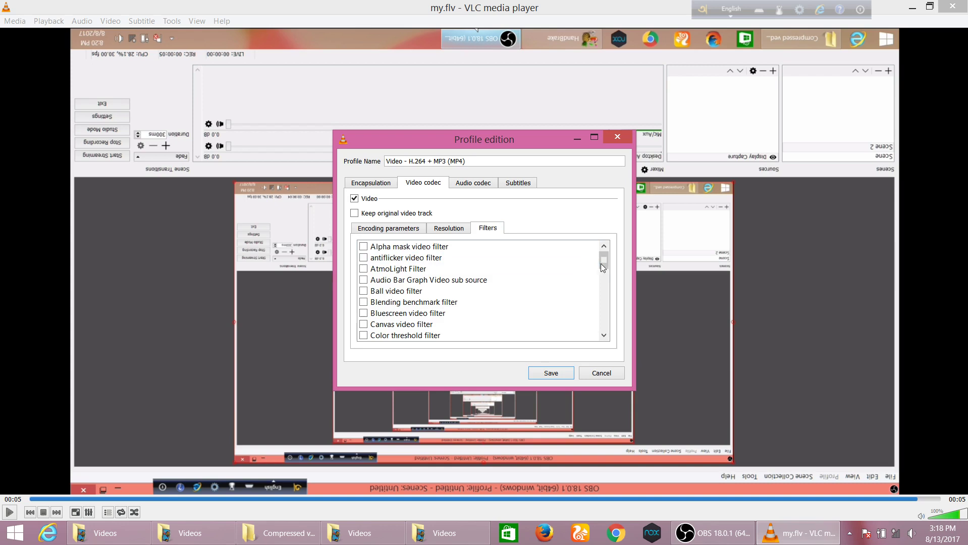
{"action": "left_click_drag", "start_coordinate": [601, 263], "coordinate": [606, 320]}
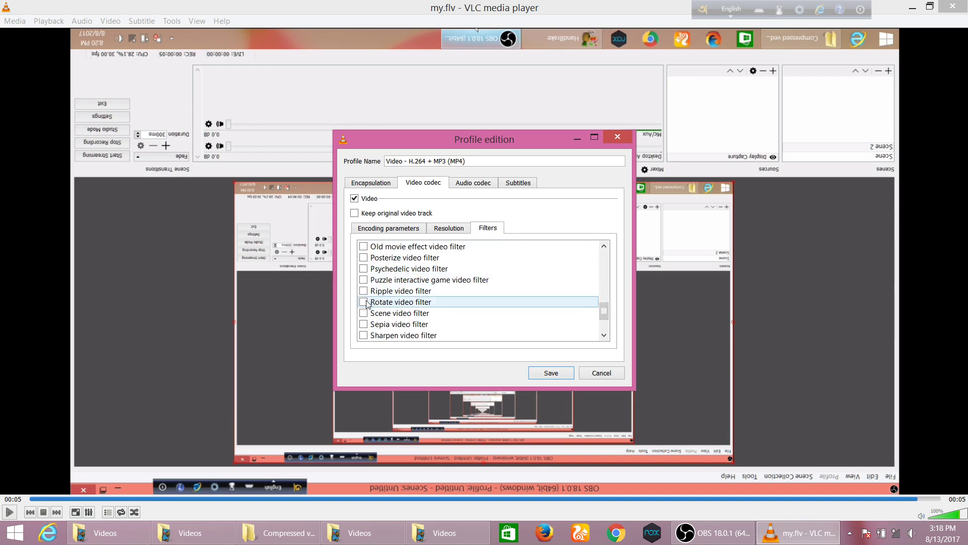
{"action": "left_click", "coordinate": [556, 373]}
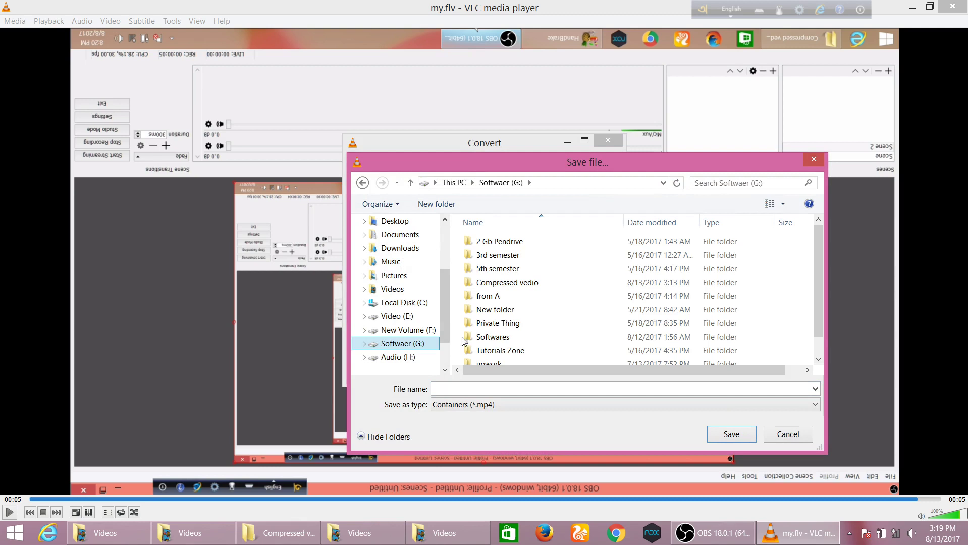
Set the destination file to demo2 in the Compressed vedio folder on drive G: and start the conversion
{"action": "left_click", "coordinate": [514, 285]}
{"action": "double_click", "coordinate": [514, 285]}
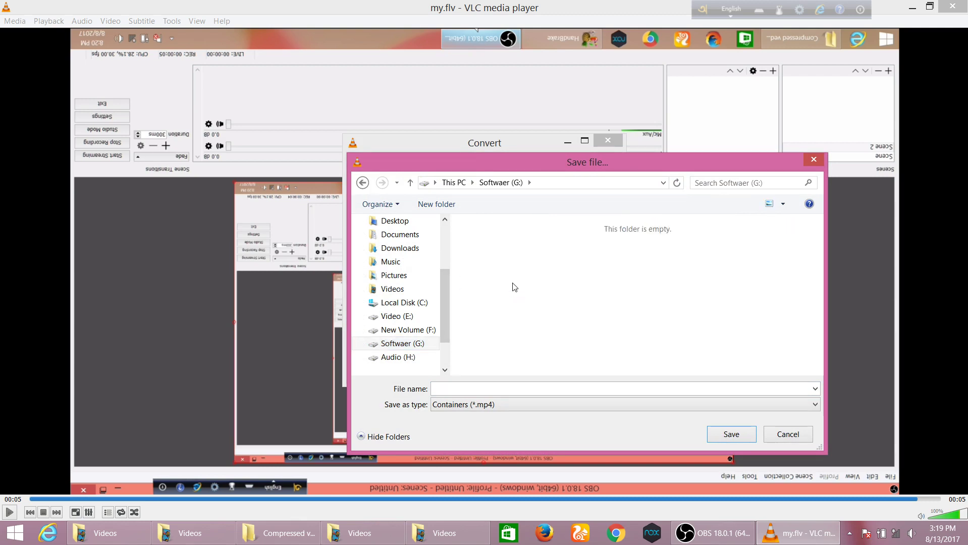
{"action": "left_click", "coordinate": [498, 391]}
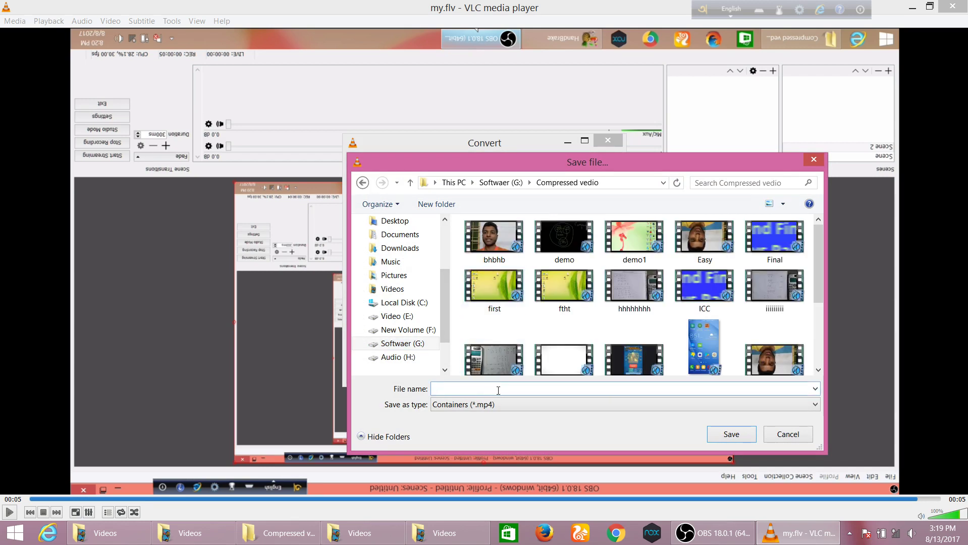
{"action": "type", "text": "demo2"}
{"action": "left_click", "coordinate": [731, 437]}
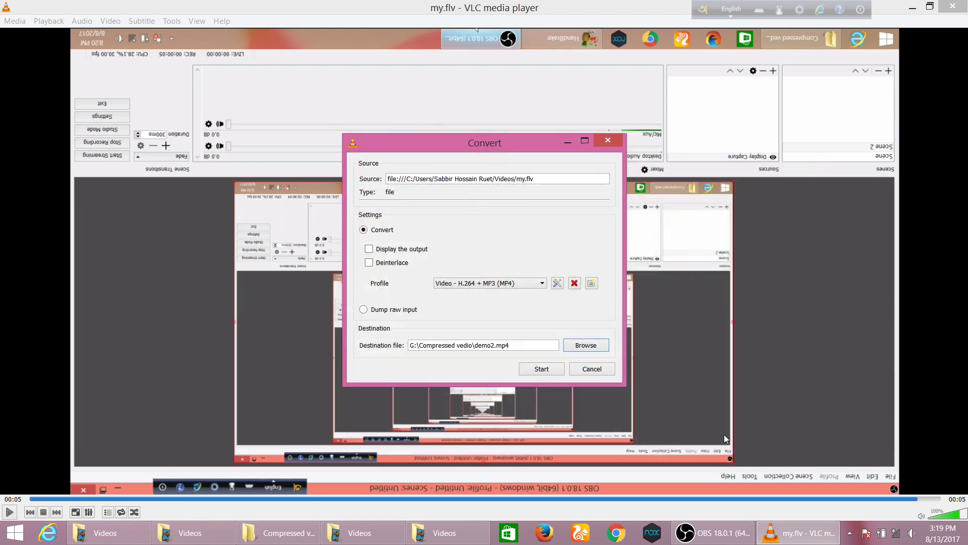
{"action": "left_click", "coordinate": [534, 372]}
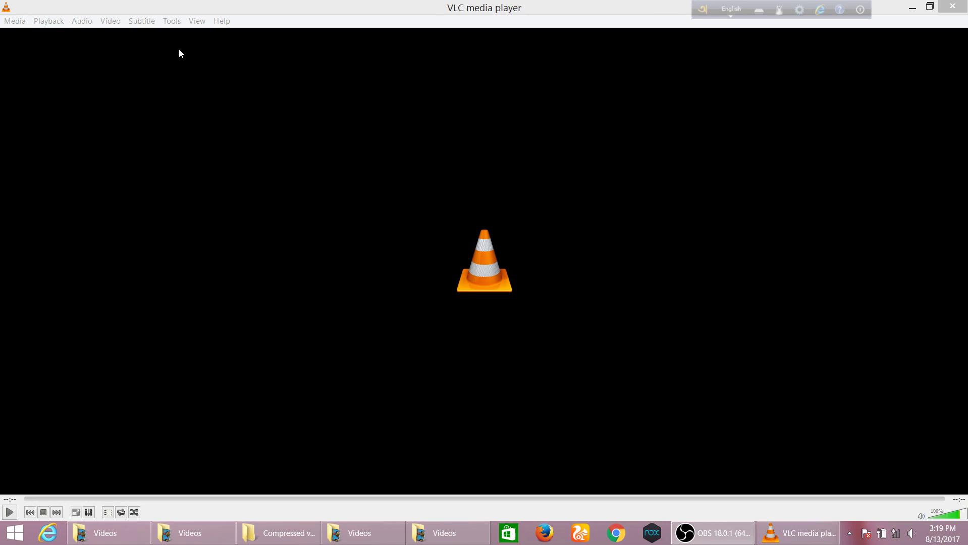
Reset the VLC preferences to their defaults and close the player
{"action": "left_click", "coordinate": [168, 28]}
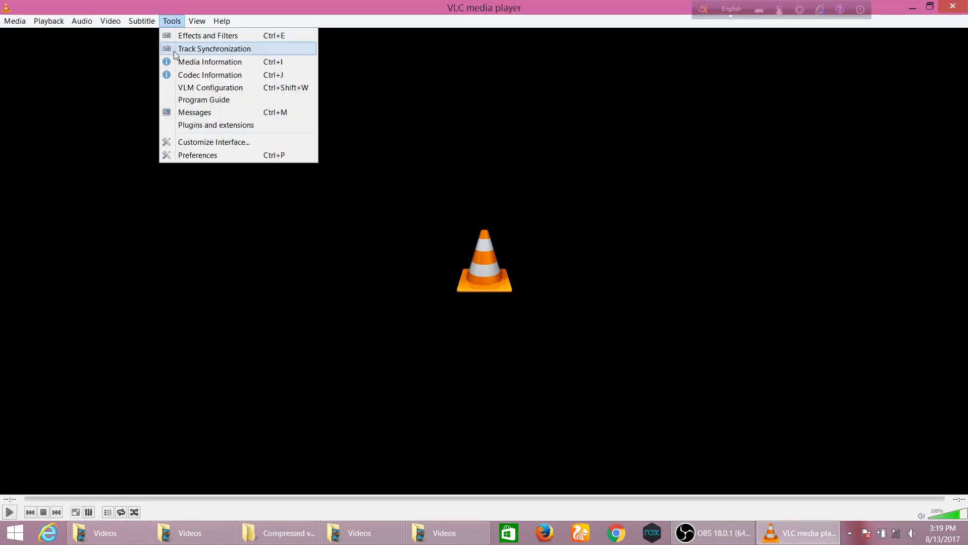
{"action": "left_click", "coordinate": [201, 155]}
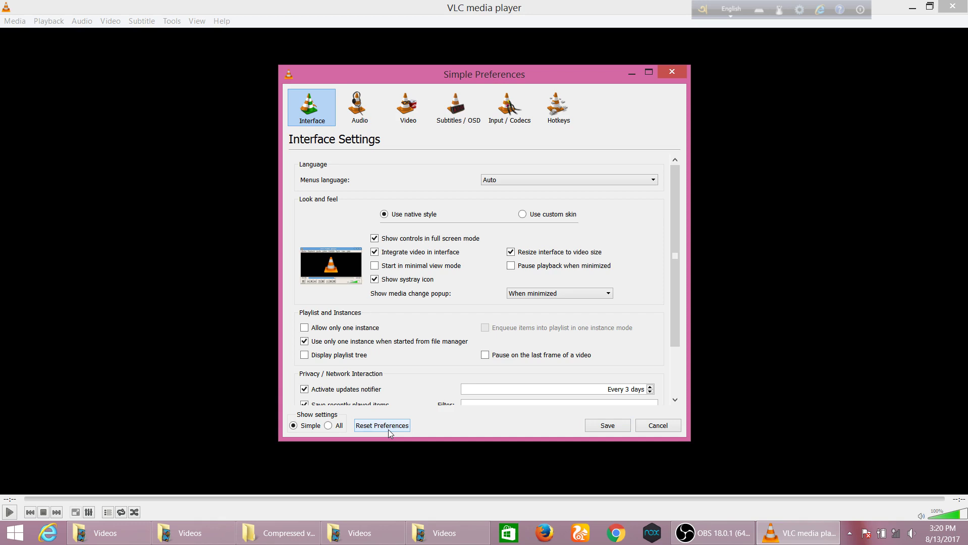
{"action": "left_click", "coordinate": [389, 429]}
{"action": "left_click", "coordinate": [512, 276]}
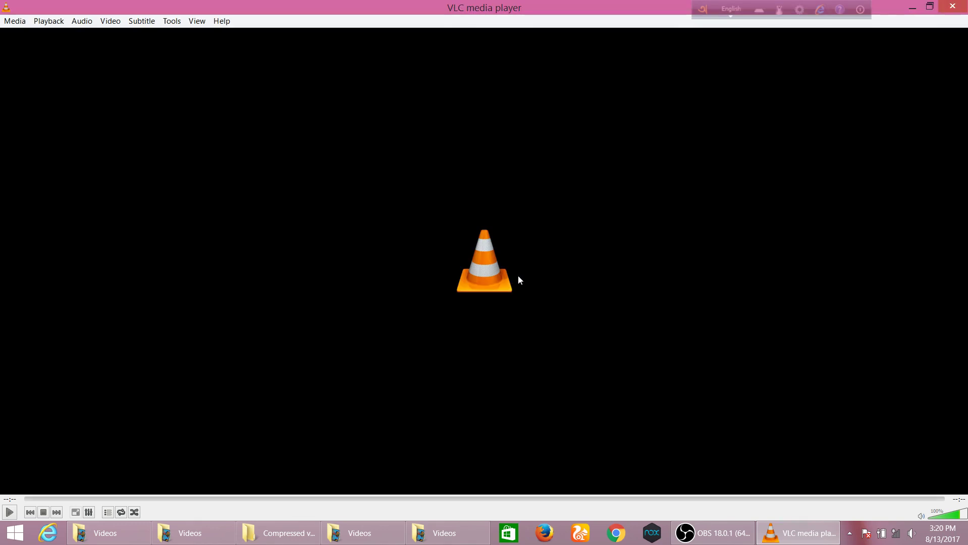
{"action": "left_click", "coordinate": [953, 7]}
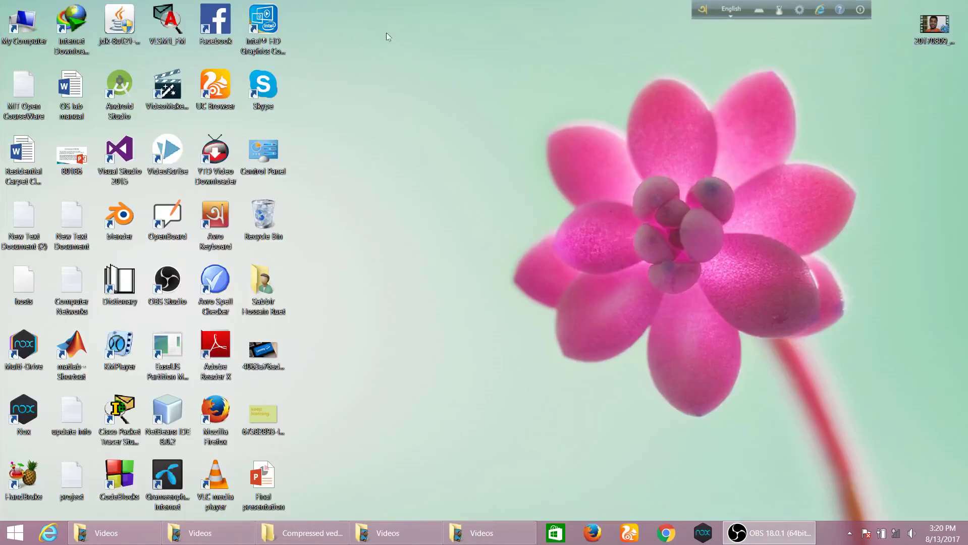
Open the Compressed vedio folder on drive G:, play demo2 in the default player and close that player
{"action": "double_click", "coordinate": [35, 33]}
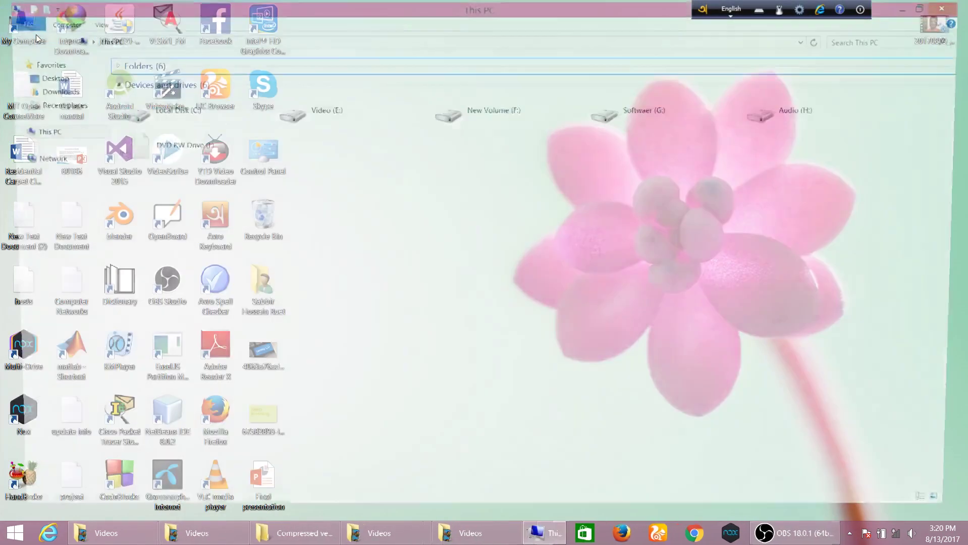
{"action": "double_click", "coordinate": [642, 109]}
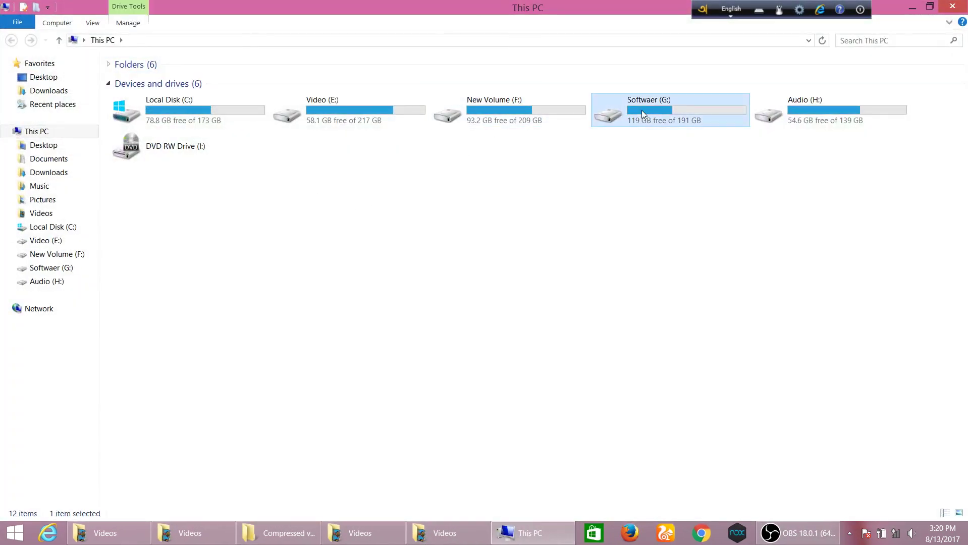
{"action": "double_click", "coordinate": [334, 112]}
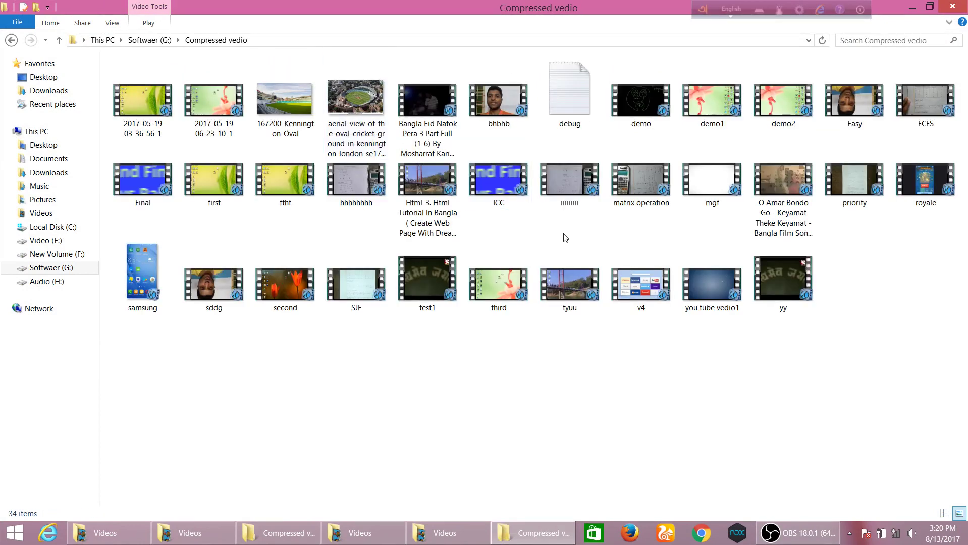
{"action": "double_click", "coordinate": [790, 107]}
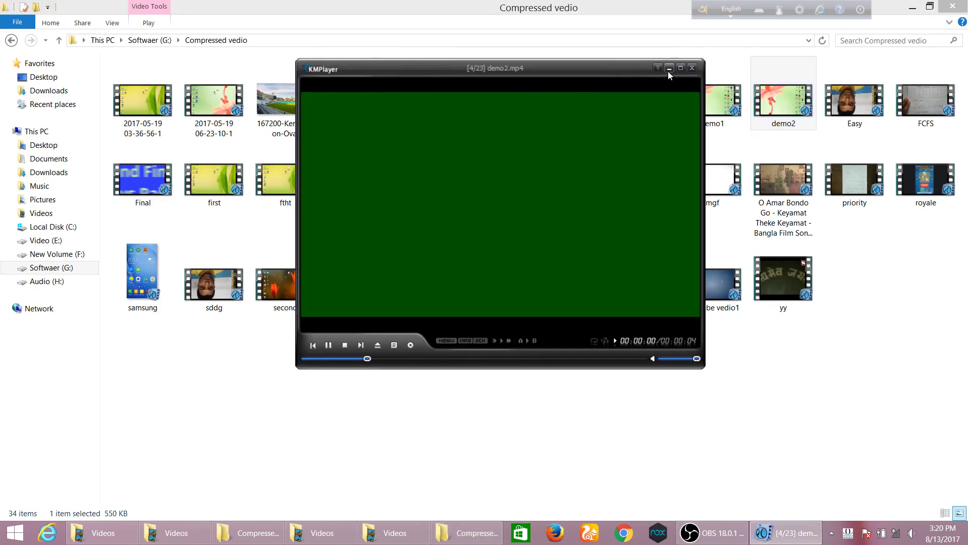
{"action": "left_click", "coordinate": [692, 68]}
Play demo2 with VLC media player to check the rotation of the converted video
{"action": "right_click", "coordinate": [779, 79]}
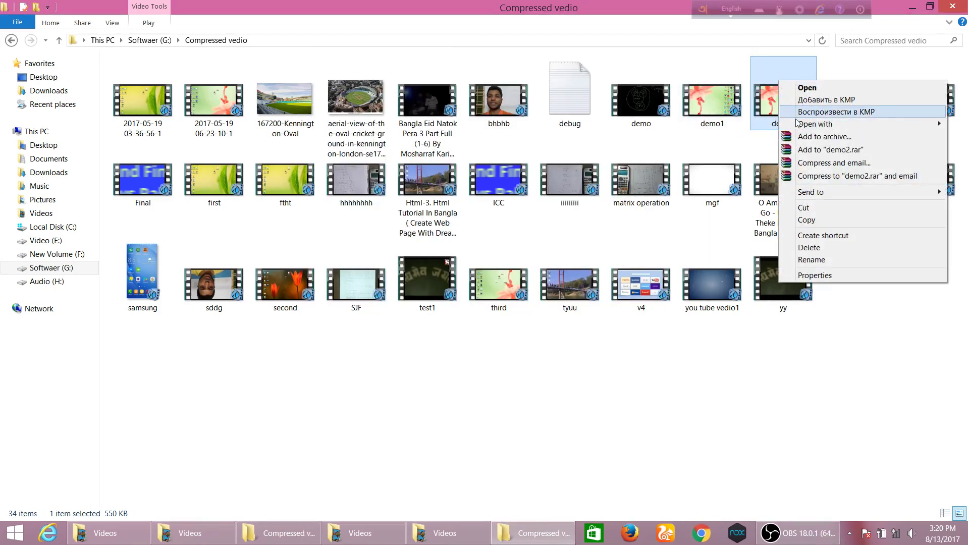
{"action": "mouse_move", "coordinate": [788, 124]}
{"action": "left_click", "coordinate": [733, 164]}
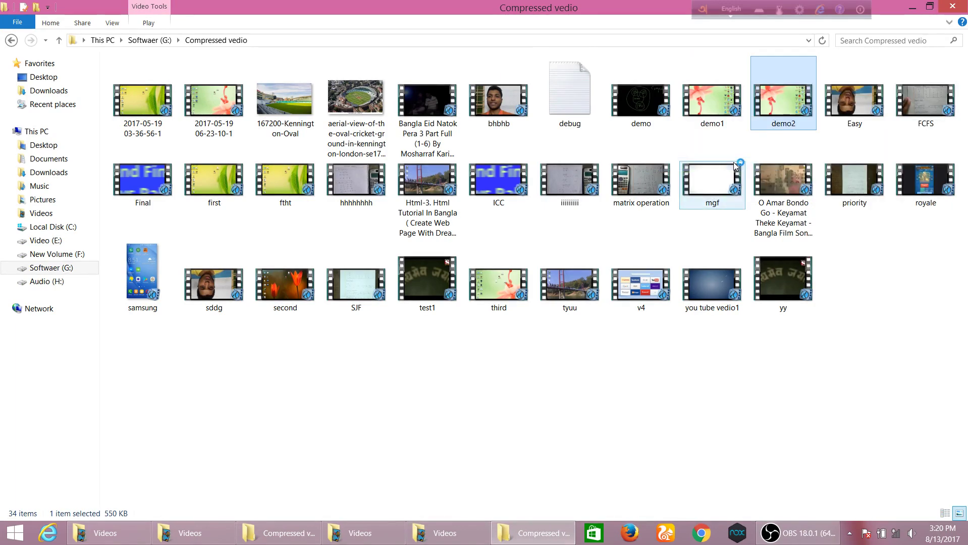
{"action": "left_click", "coordinate": [410, 370]}
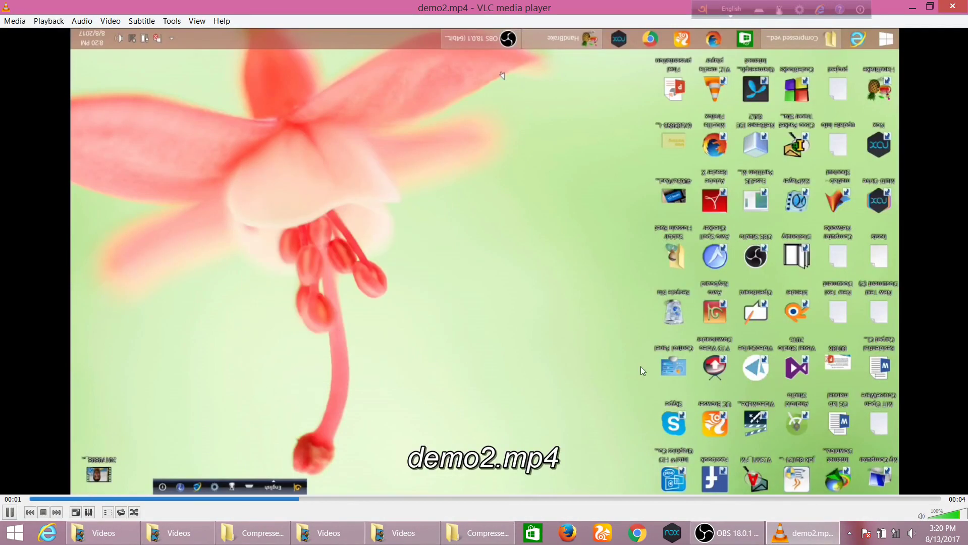